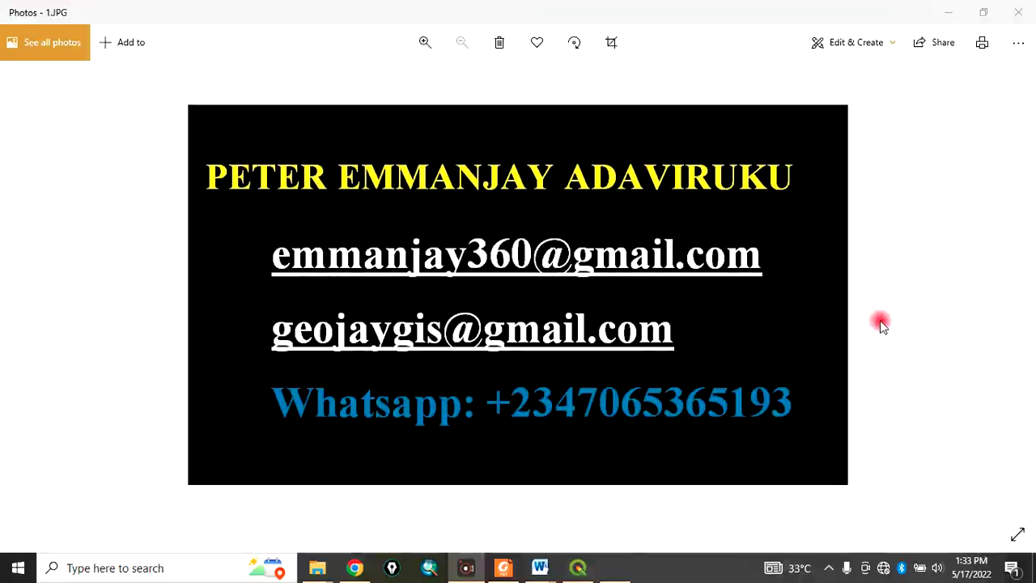
# Step: Advance Photos to the 4.JPG slide titled 'How to count points in polygon in QGIS'
pyautogui.click(883, 324)
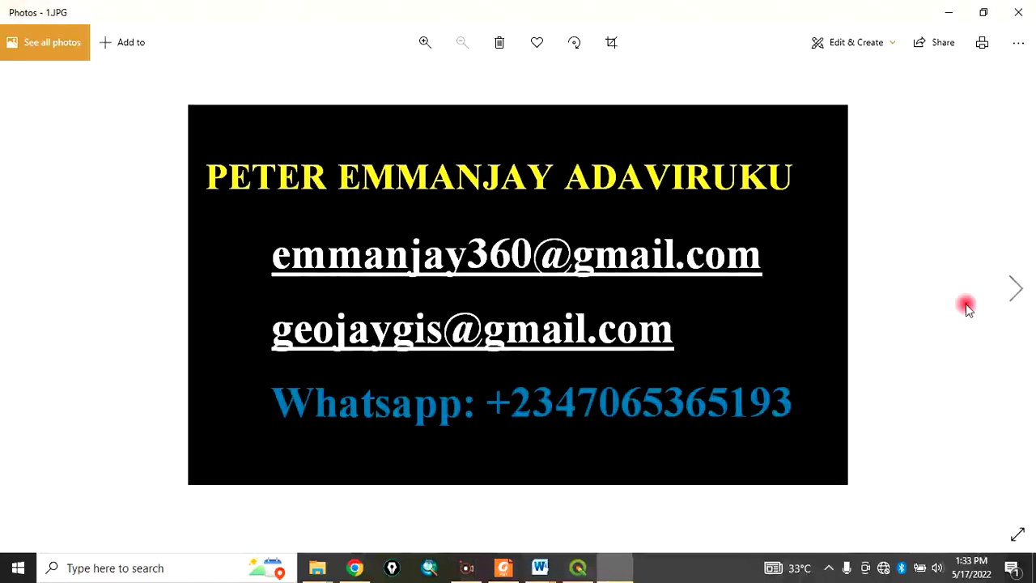
pyautogui.click(1015, 289)
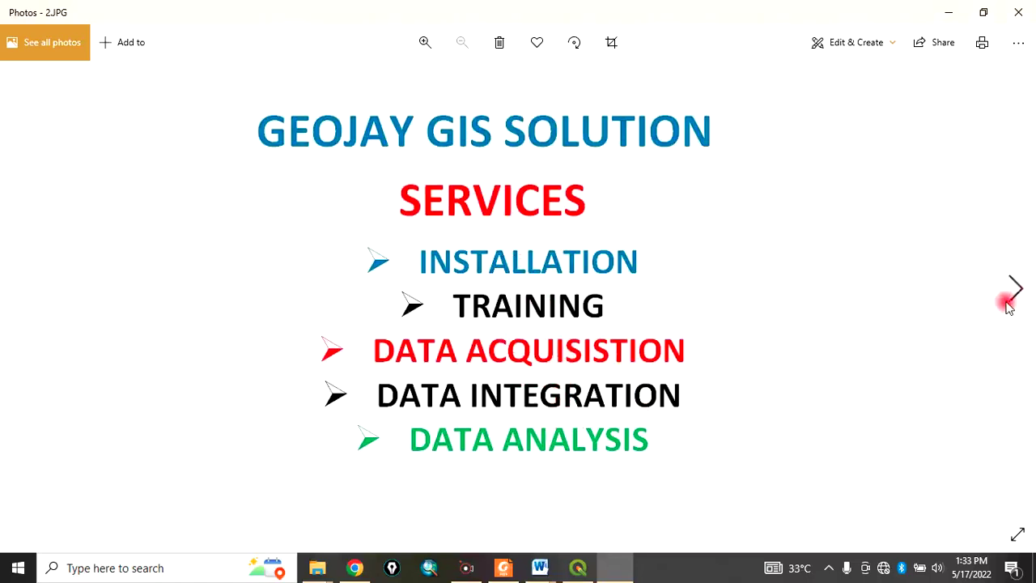
pyautogui.click(1014, 287)
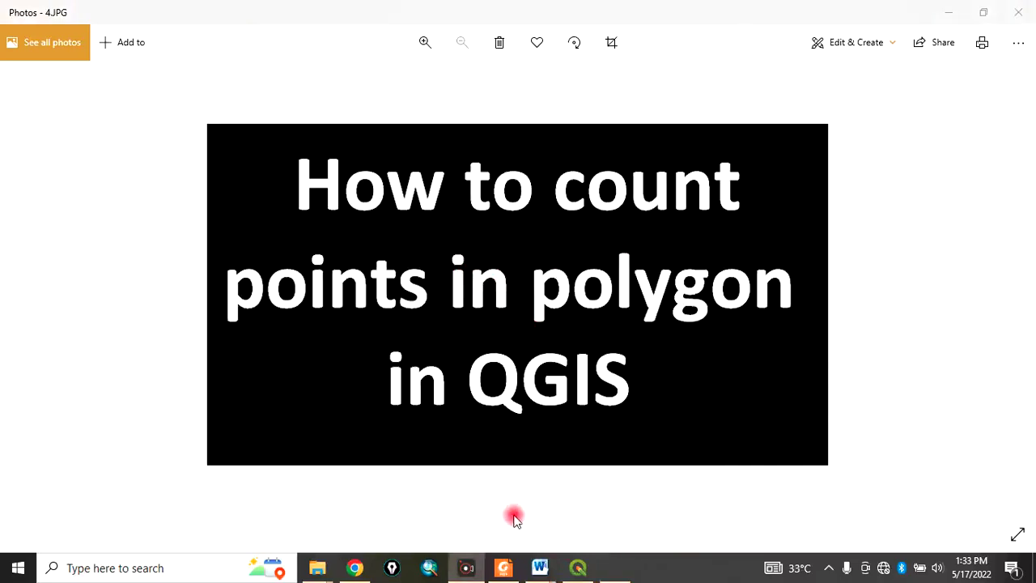
# Step: Bring the Word document 'Count points in polygon' to the front
pyautogui.moveTo(541, 571)
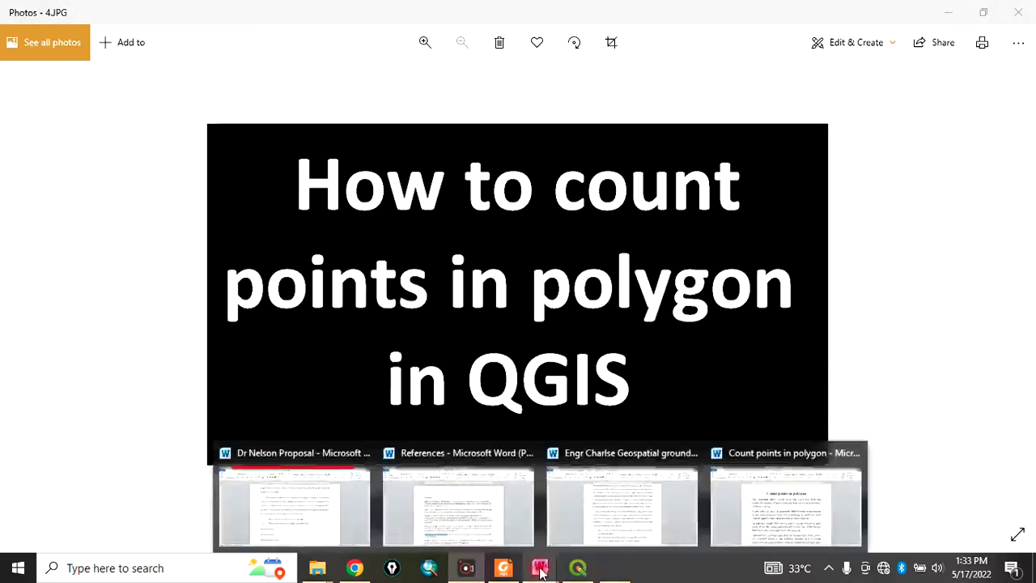
pyautogui.click(738, 496)
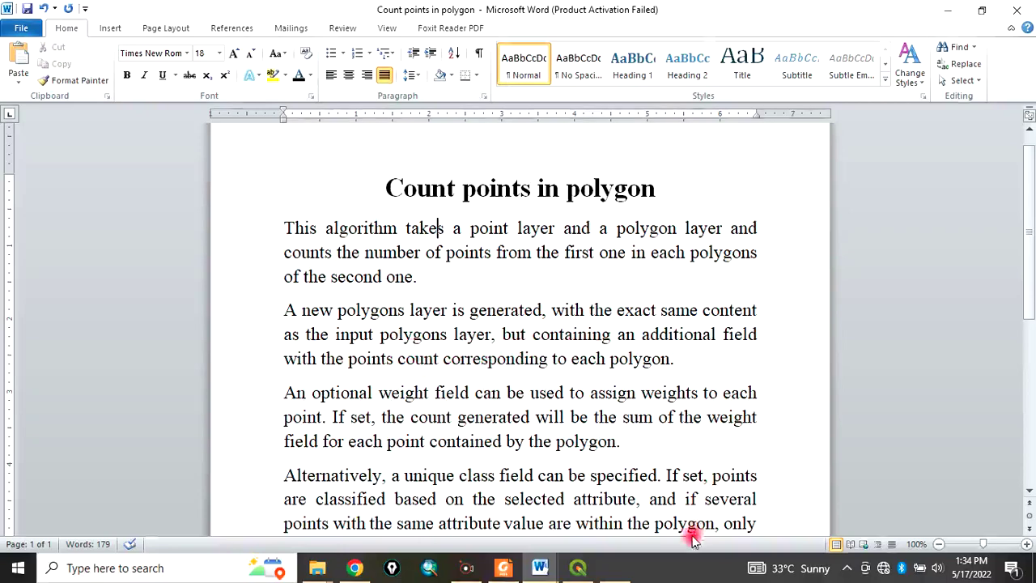
# Step: In QGIS's vector data source dialog, select the Giwa and schools shapefiles
pyautogui.click(577, 568)
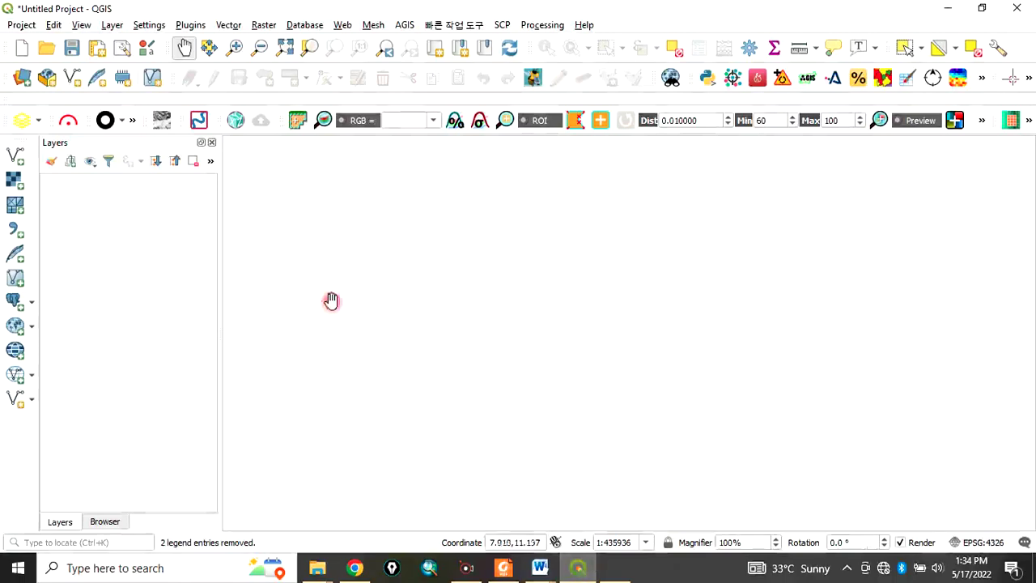
pyautogui.click(16, 156)
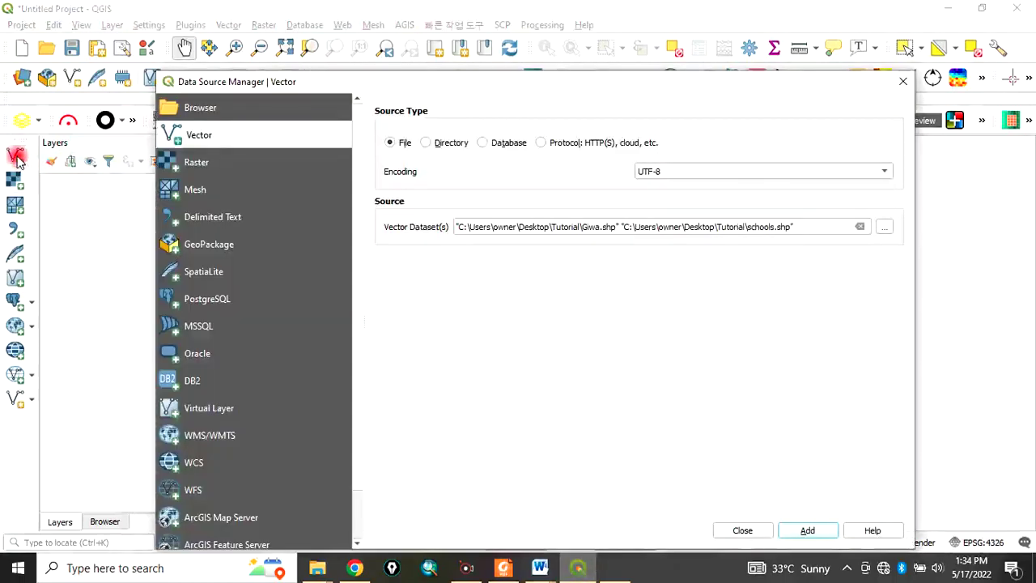
pyautogui.click(885, 230)
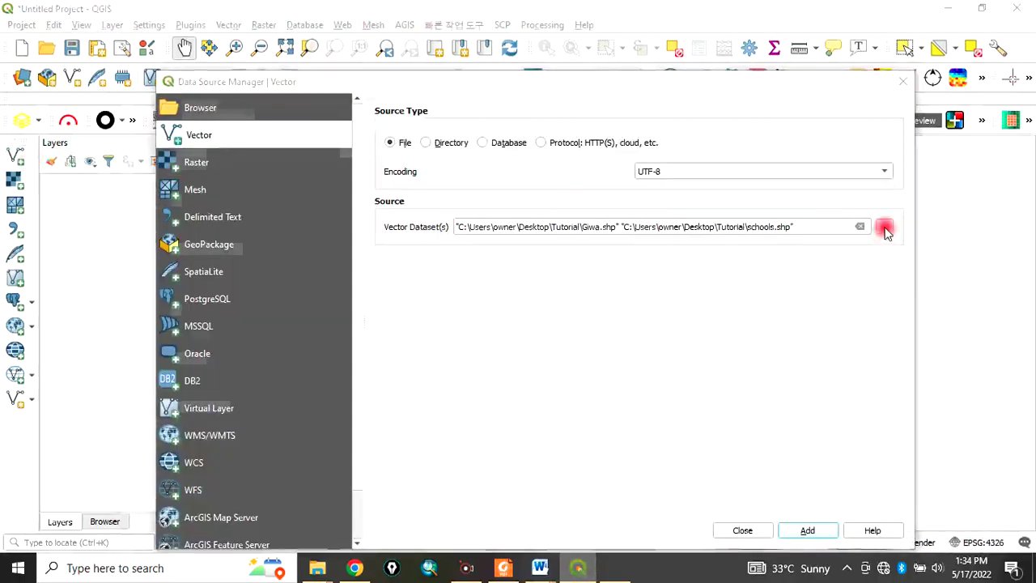
pyautogui.scroll(-2, 455, 253)
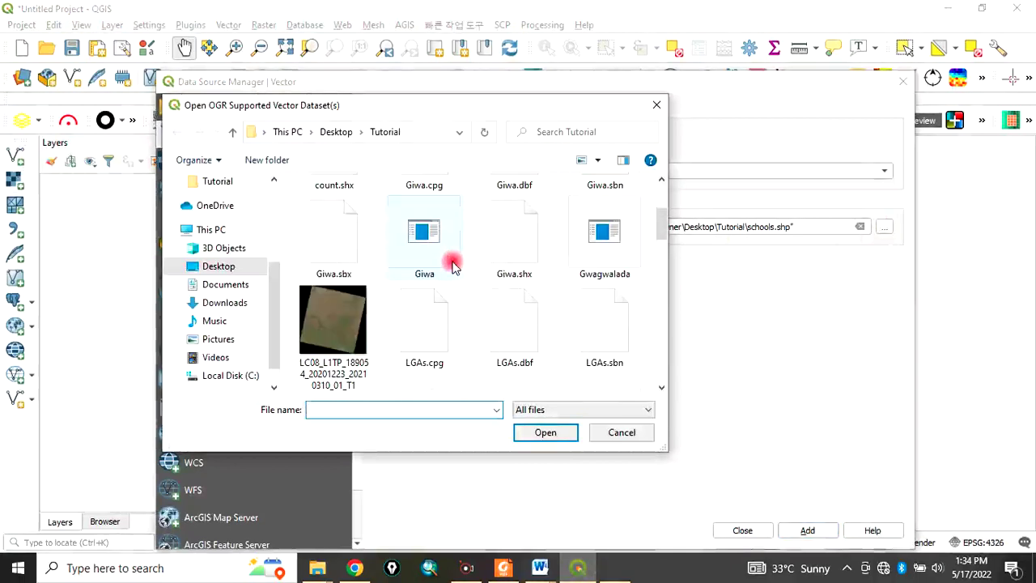
pyautogui.click(426, 257)
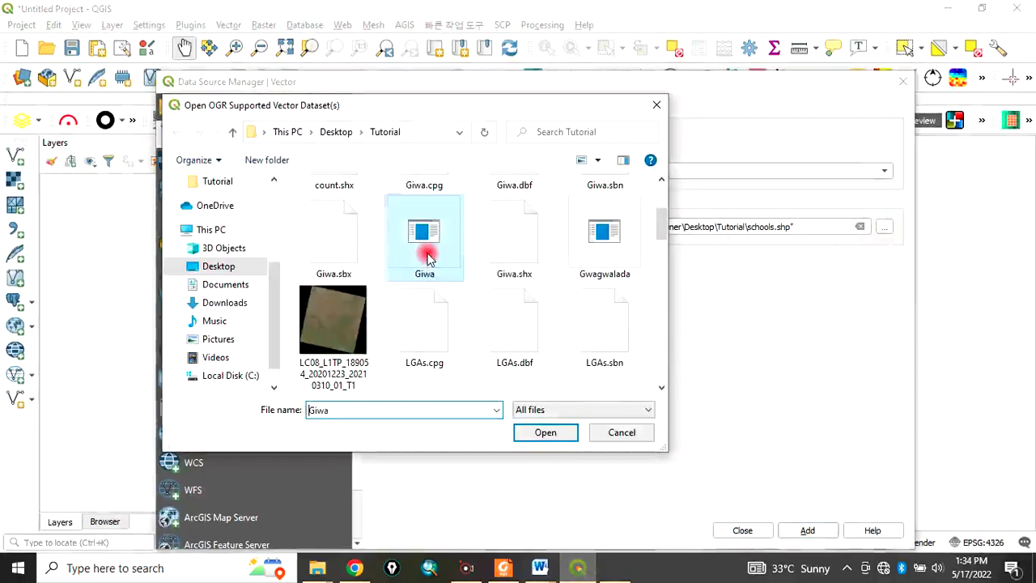
pyautogui.scroll(-1, 437, 267)
pyautogui.scroll(-5, 437, 280)
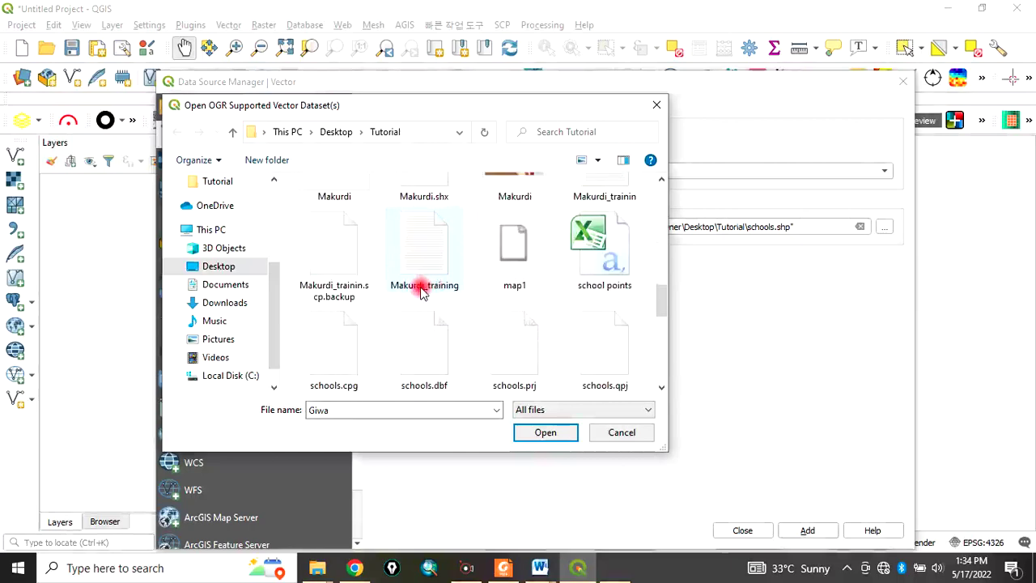
pyautogui.scroll(-2, 421, 293)
pyautogui.scroll(-1, 412, 298)
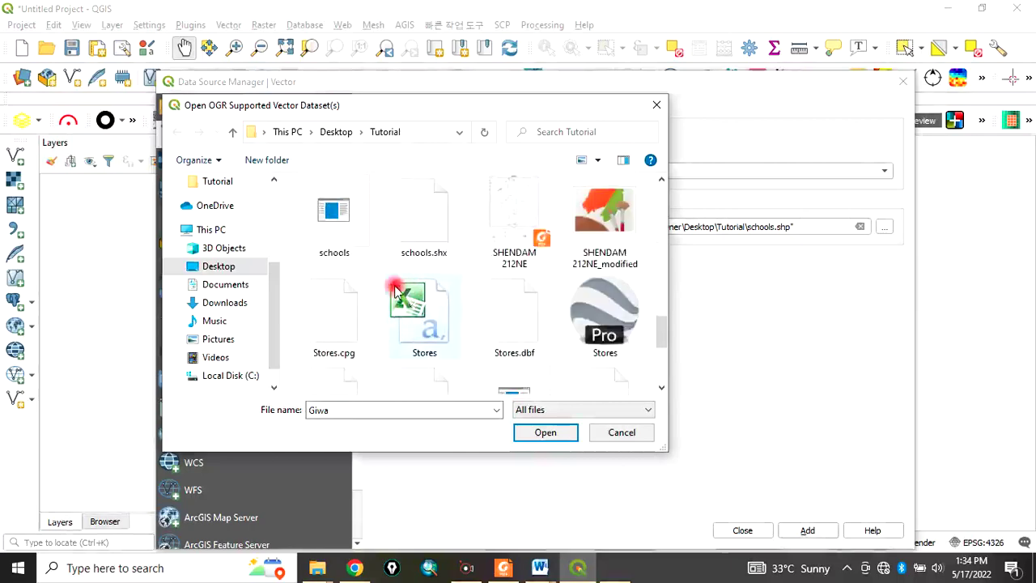
pyautogui.keyDown('ctrl'); pyautogui.click(327, 238); pyautogui.keyUp('ctrl')
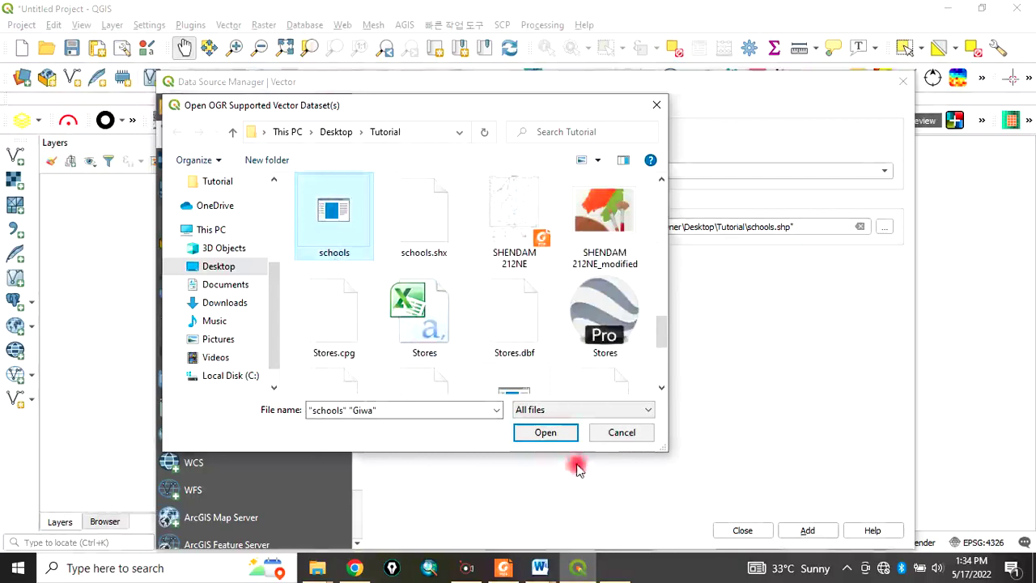
pyautogui.click(544, 432)
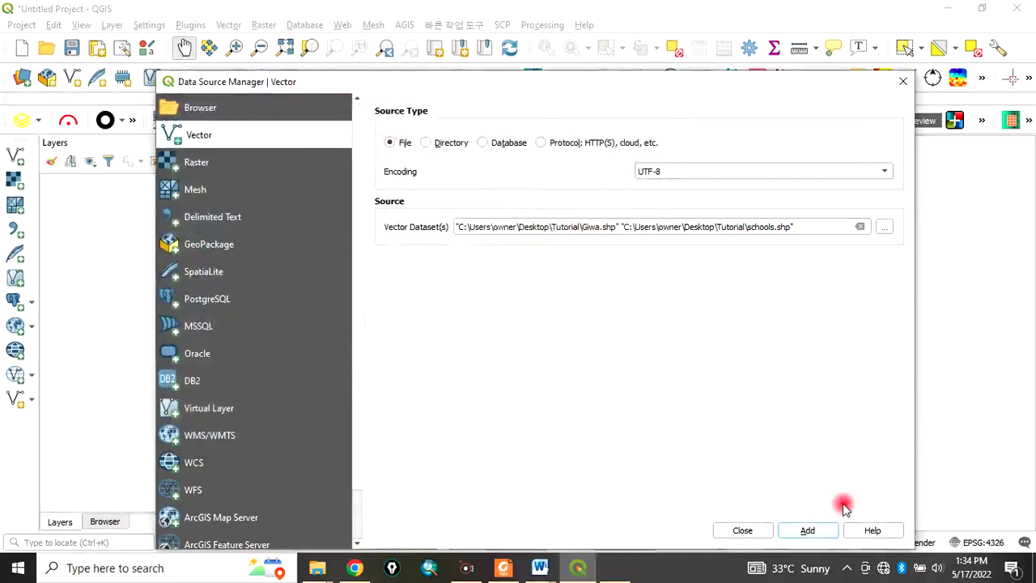
# Step: Add both layers to the project, dismiss the error message, and close the dialog
pyautogui.click(806, 531)
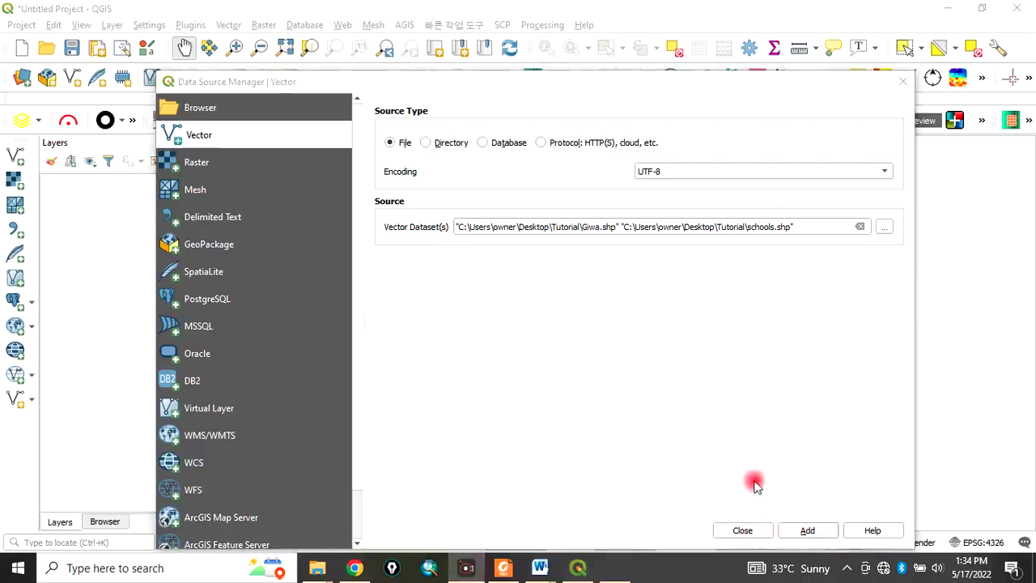
pyautogui.click(802, 530)
pyautogui.click(677, 426)
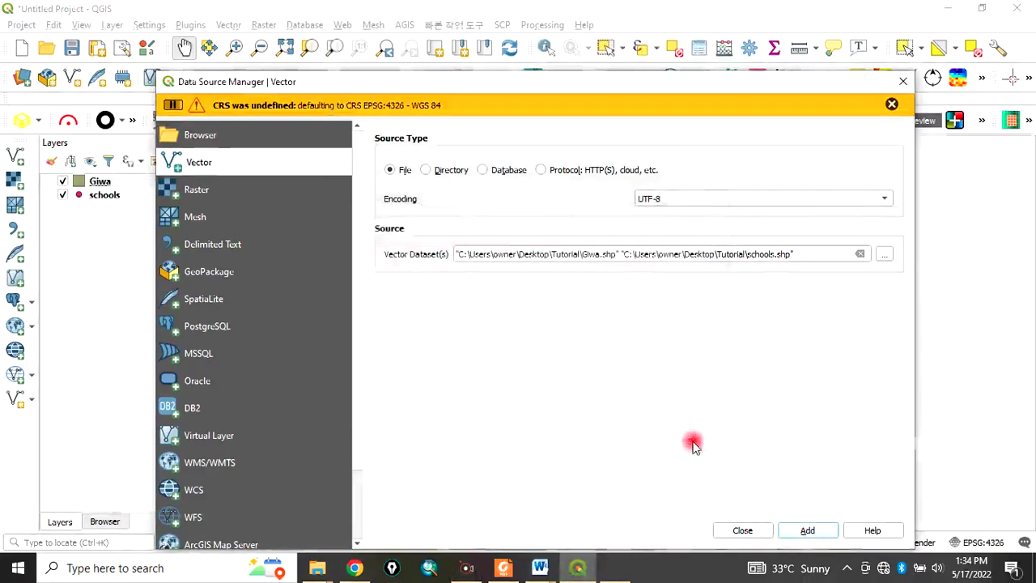
pyautogui.click(745, 530)
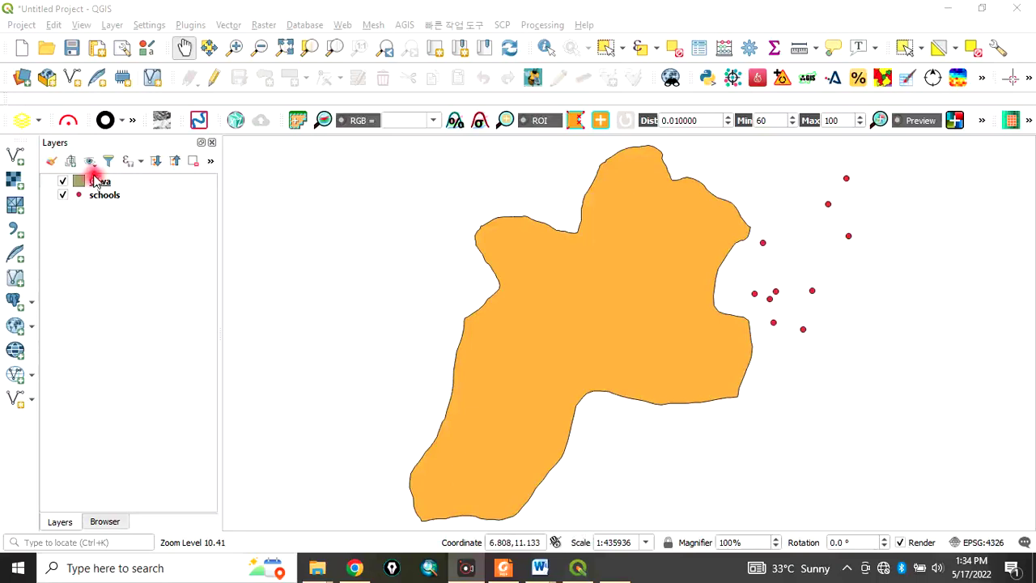
# Step: Move Giwa below schools in the Layers panel and dismiss the Python error bar
pyautogui.moveTo(95, 182); pyautogui.dragTo(104, 212)
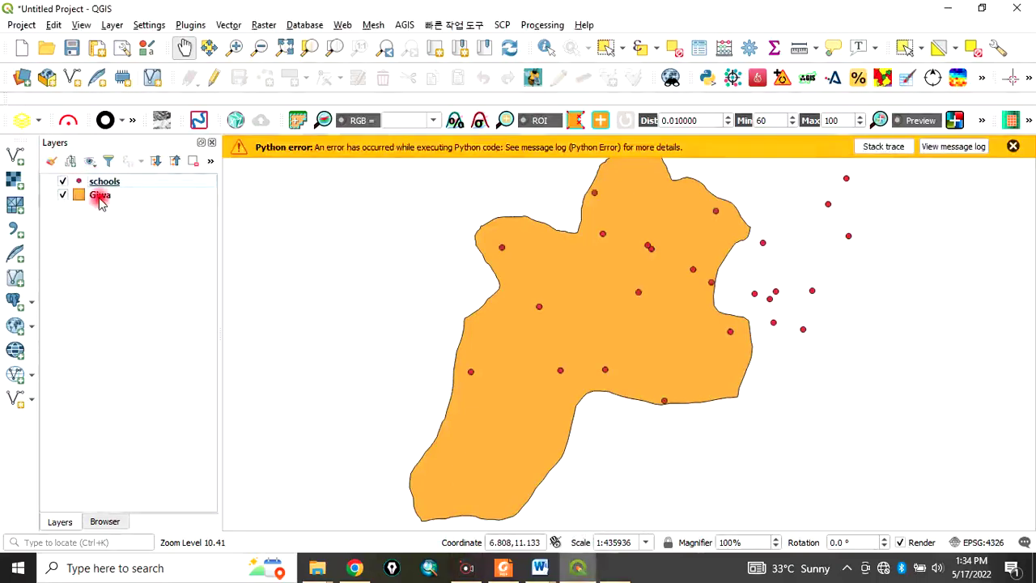
pyautogui.click(103, 183)
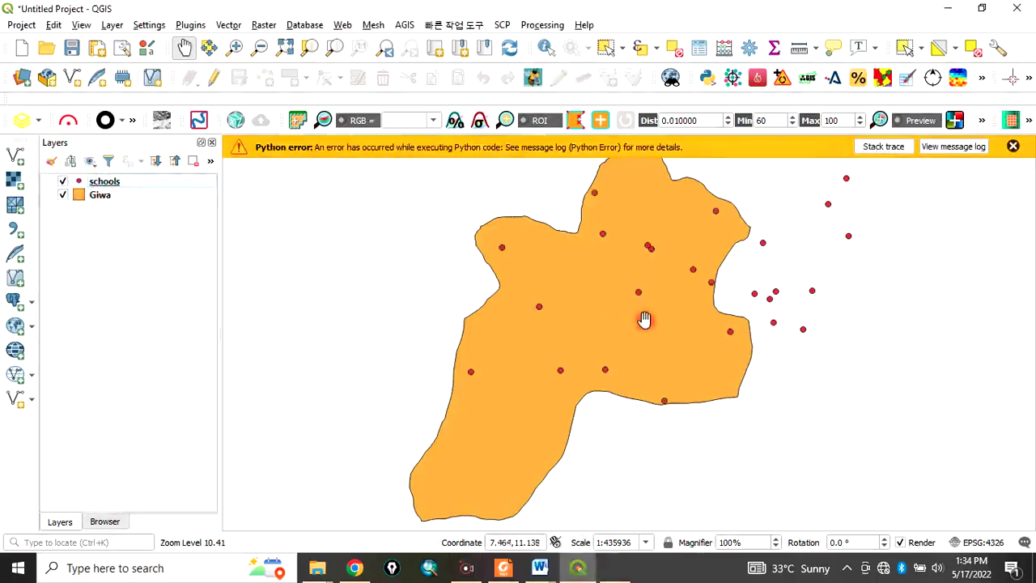
pyautogui.click(1015, 147)
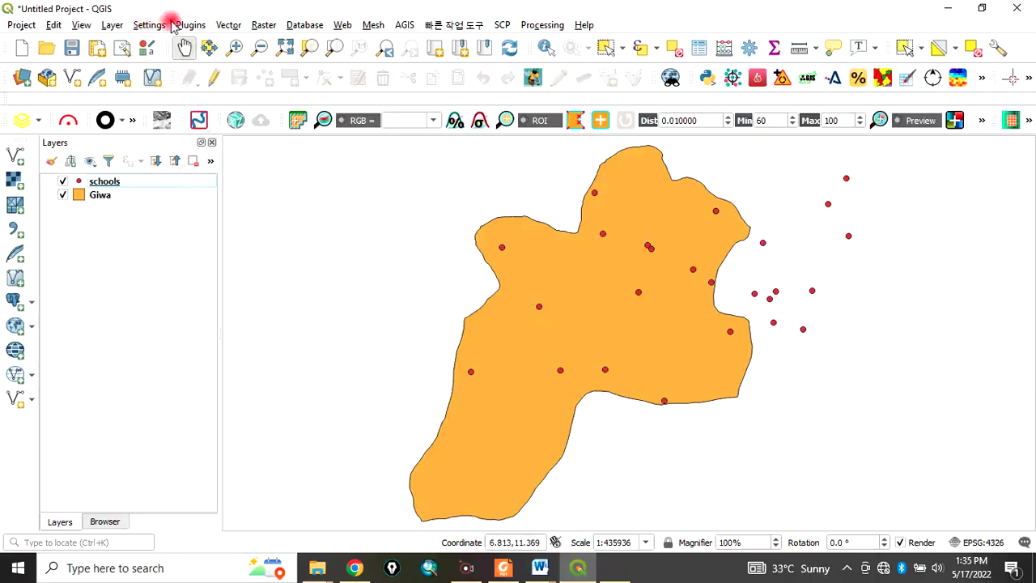
# Step: Open Vector > Analysis Tools > Count Points in Polygon with Giwa as the polygon layer
pyautogui.click(227, 25)
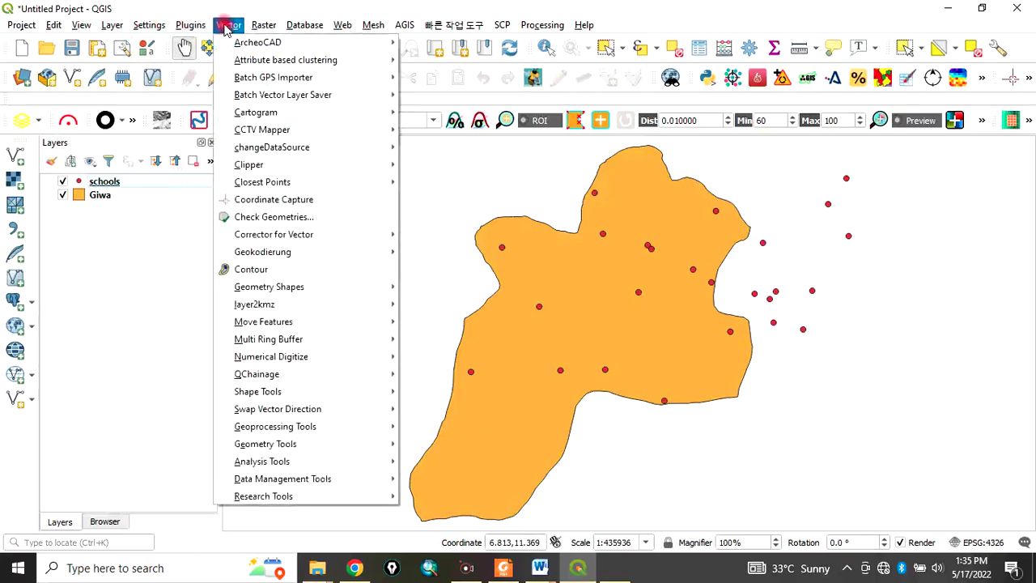
pyautogui.moveTo(278, 460)
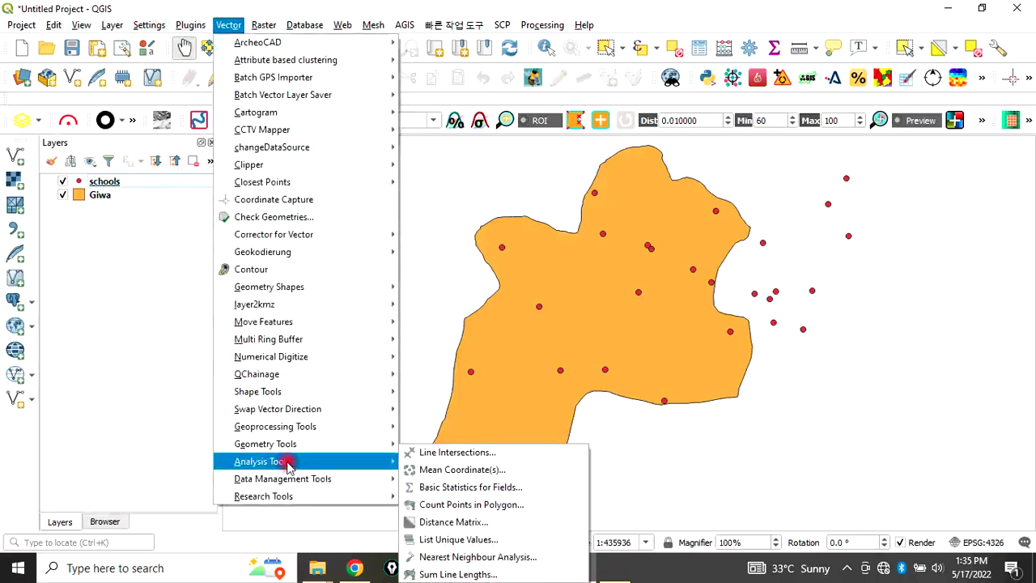
pyautogui.click(445, 506)
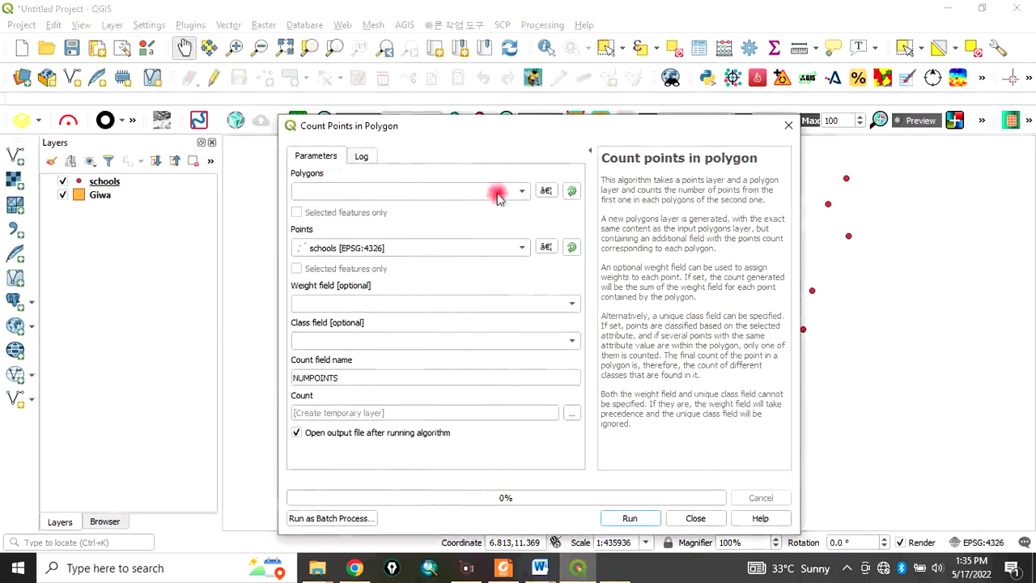
pyautogui.click(524, 195)
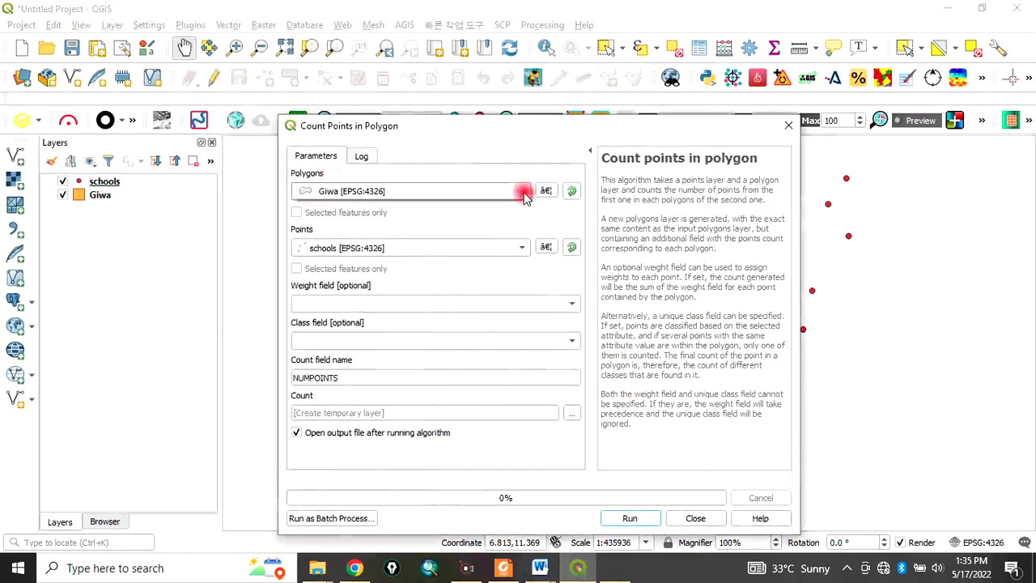
pyautogui.click(344, 190)
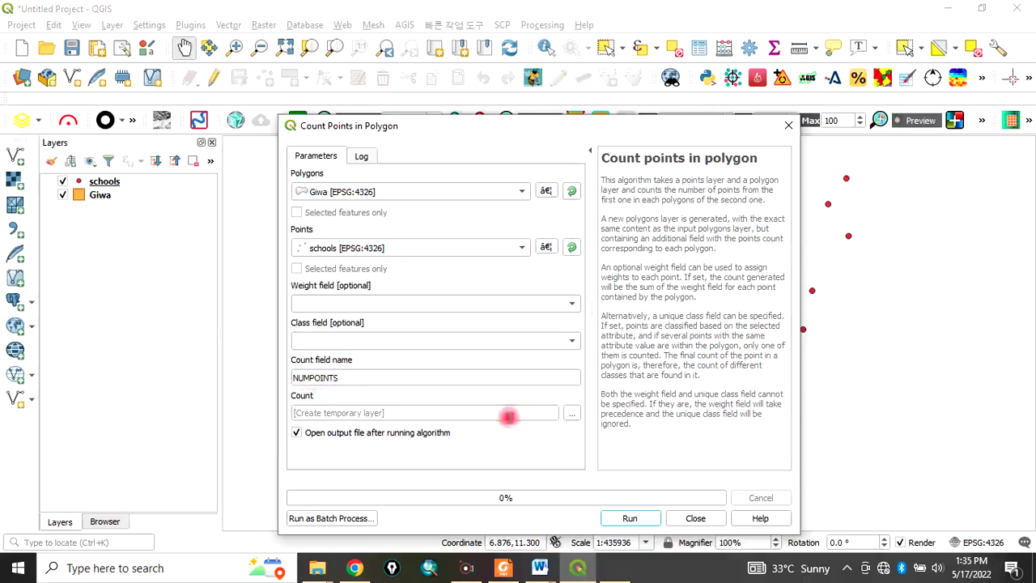
# Step: Set the Count output to save to file as count.shp in the Desktop Tutorial folder
pyautogui.click(571, 420)
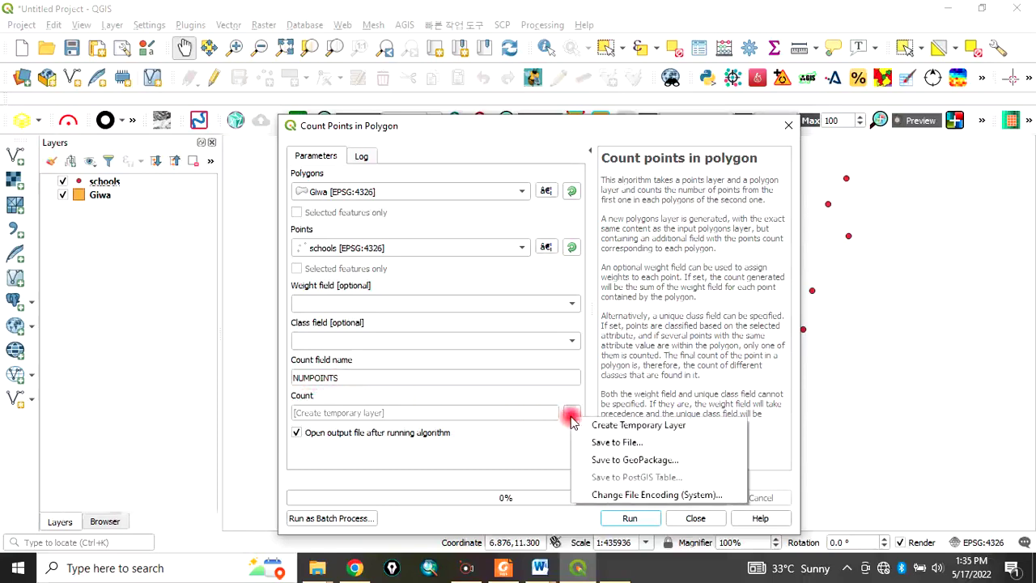
pyautogui.click(590, 443)
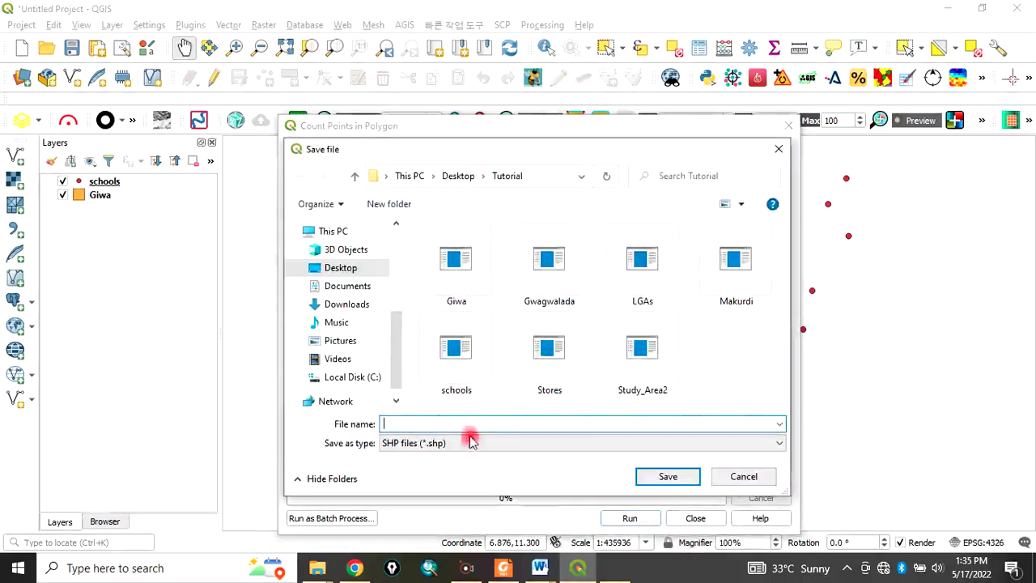
pyautogui.write('c')
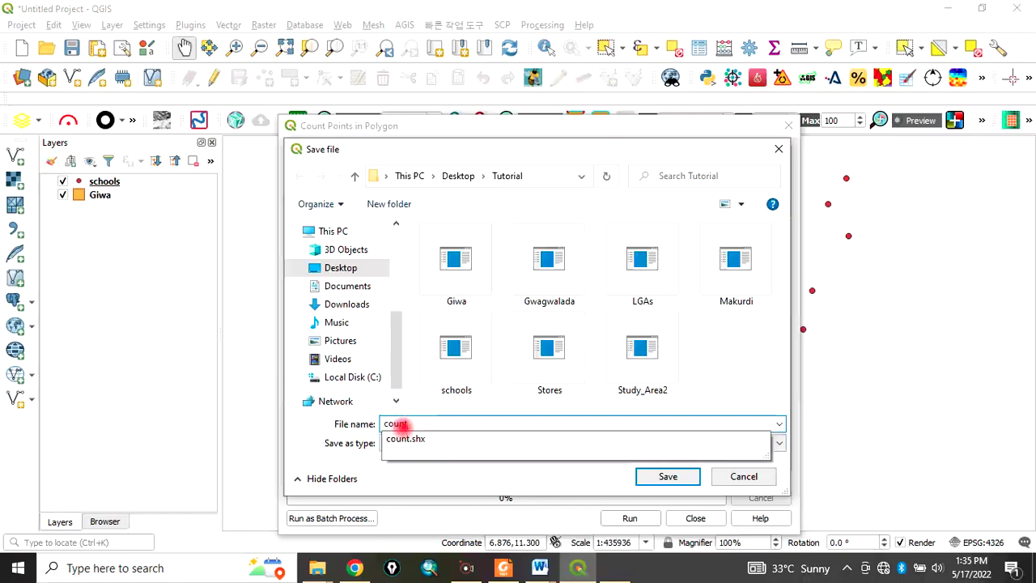
pyautogui.write('ount')
pyautogui.click(661, 479)
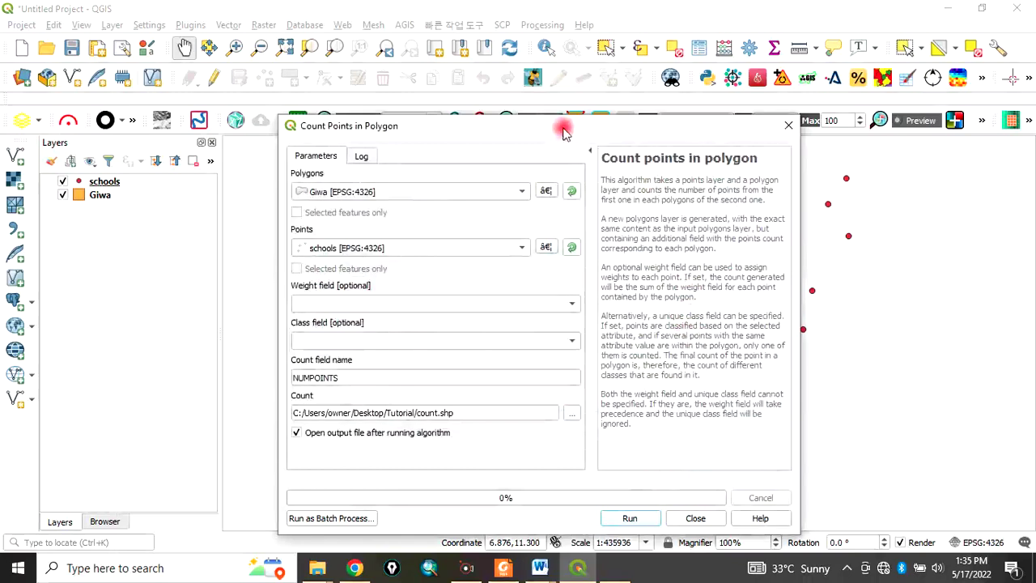
pyautogui.moveTo(564, 132); pyautogui.dragTo(563, 80)
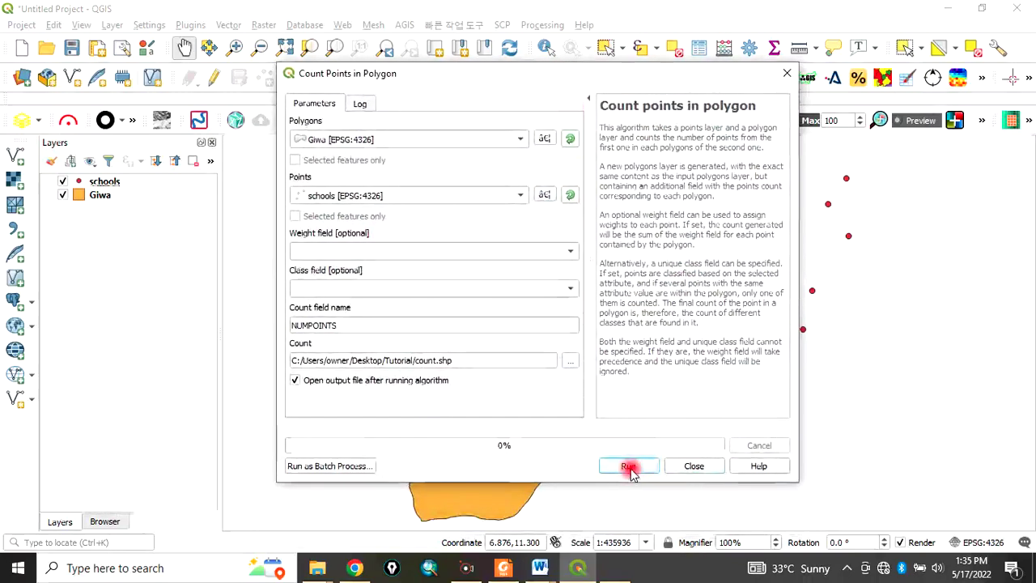
# Step: Run the count, close the tool and error bar, and drag Count below schools
pyautogui.click(629, 467)
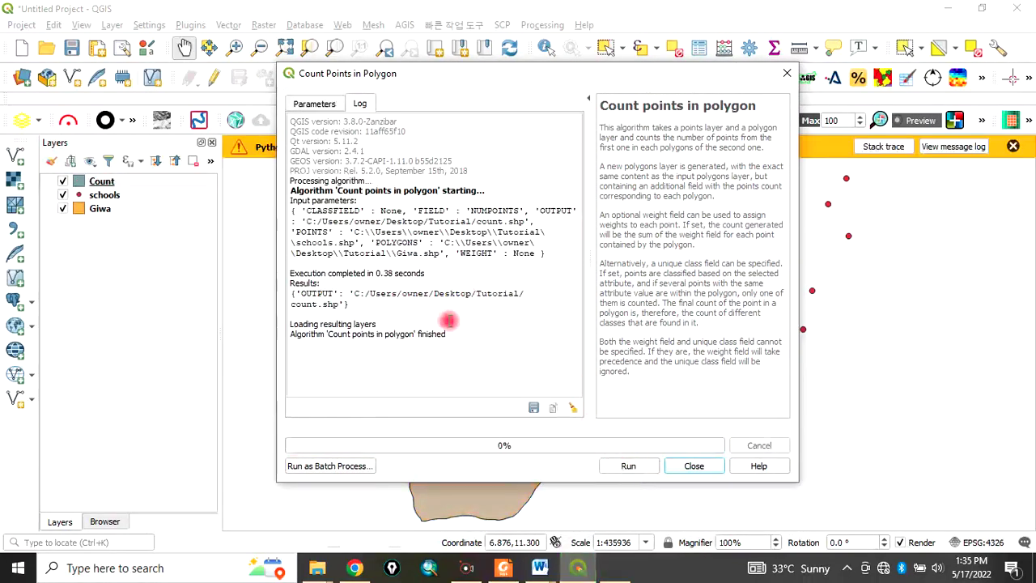
pyautogui.click(694, 467)
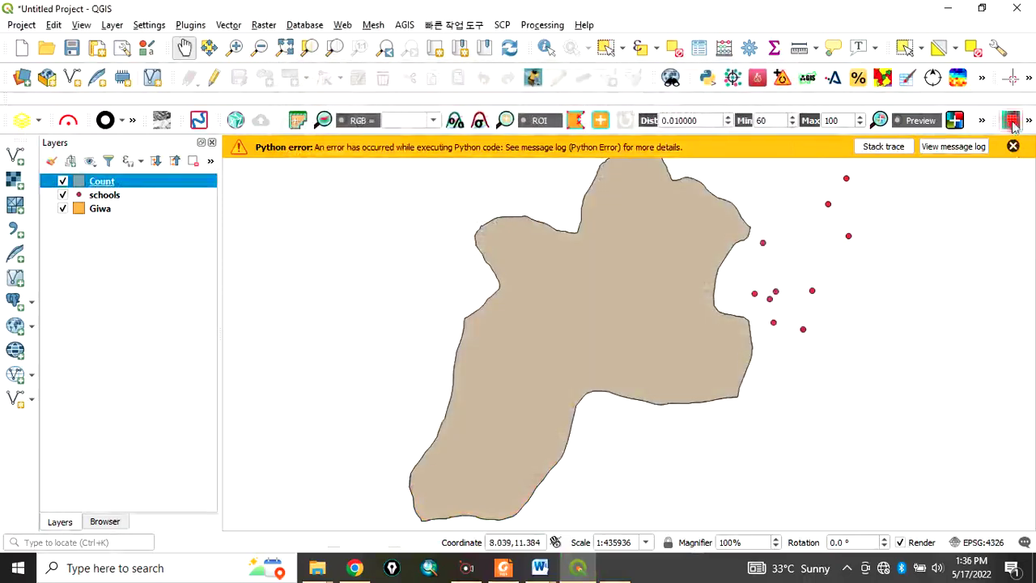
pyautogui.click(1013, 146)
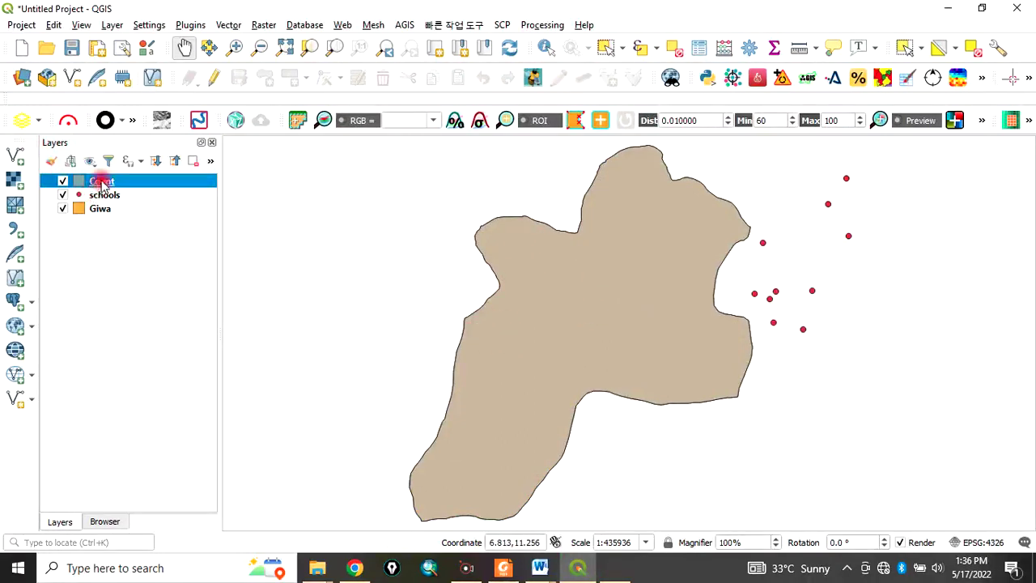
pyautogui.moveTo(102, 185); pyautogui.dragTo(100, 203)
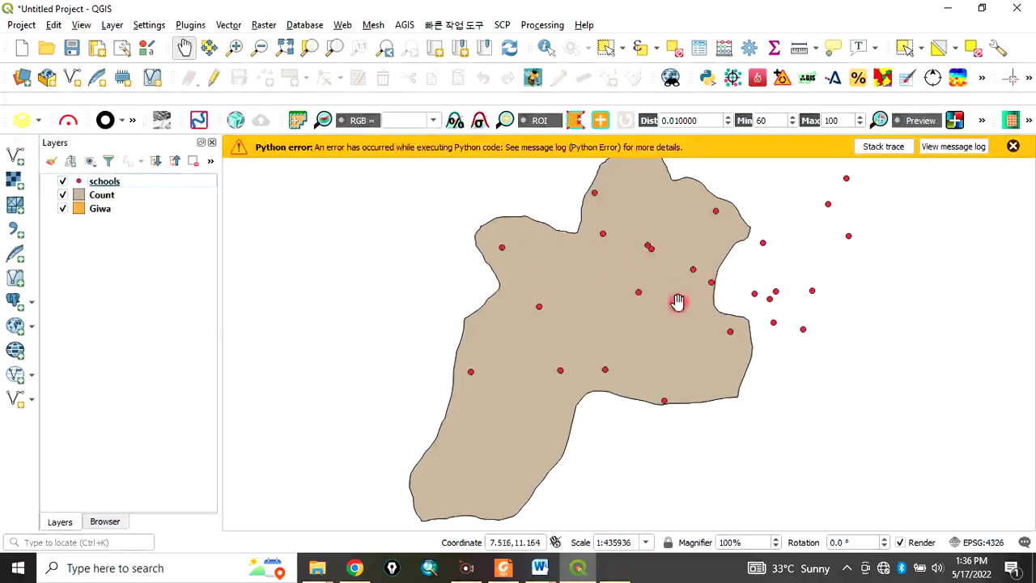
pyautogui.click(108, 199)
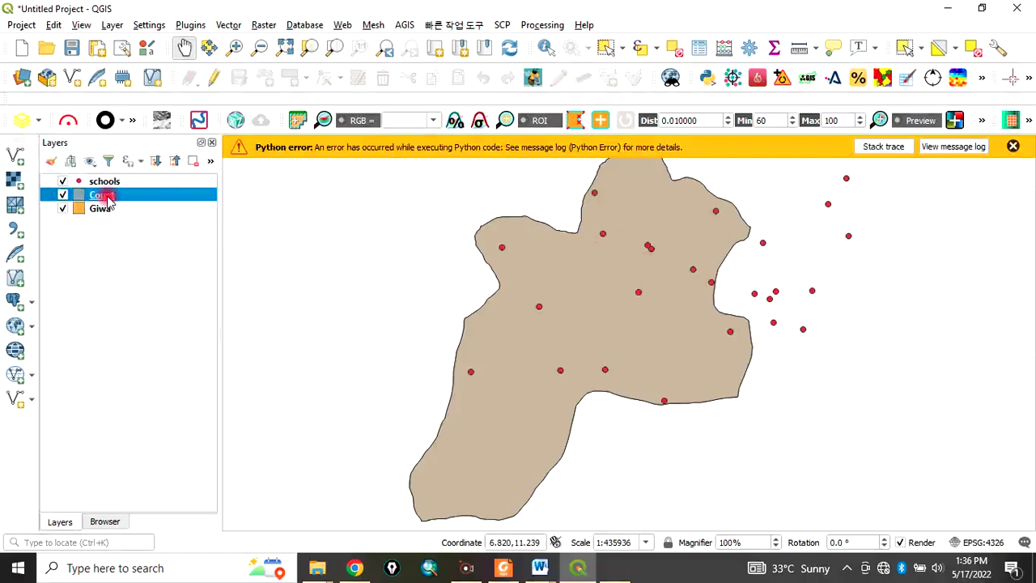
# Step: Open the Count layer's attribute table beside the map and scroll to NUMPOINTS showing 15
pyautogui.rightClick(108, 199)
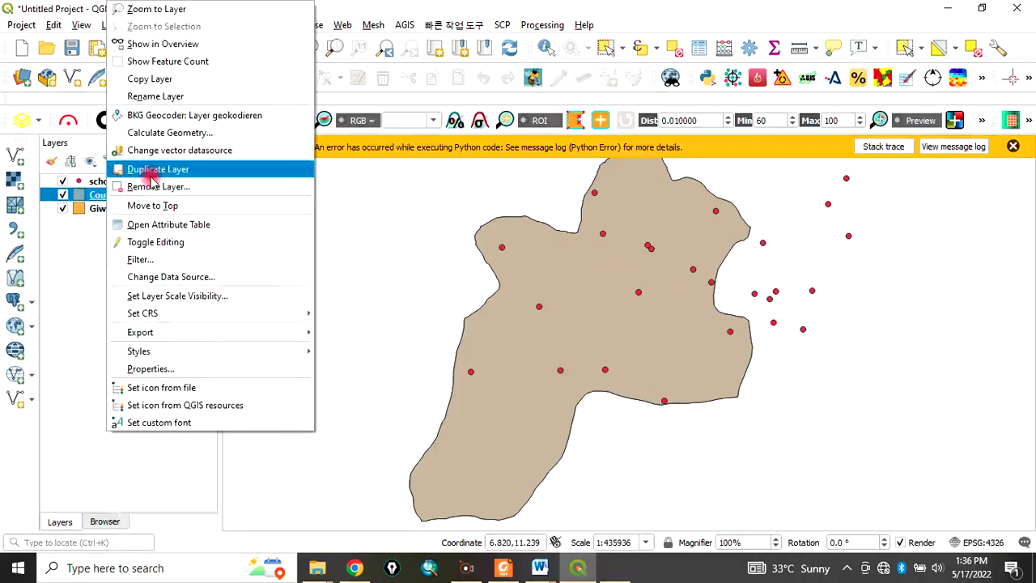
pyautogui.click(156, 227)
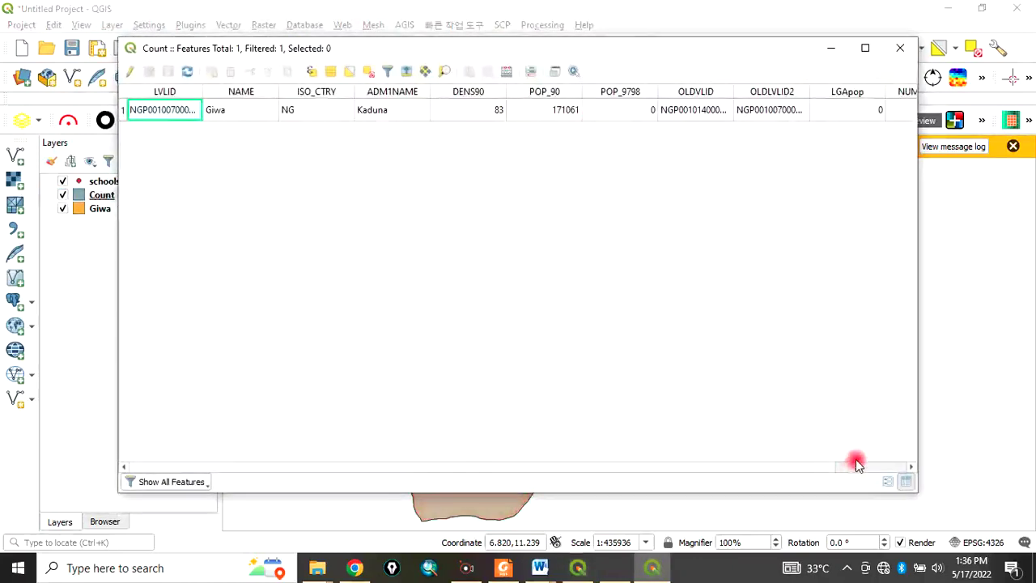
pyautogui.moveTo(858, 463); pyautogui.dragTo(863, 470)
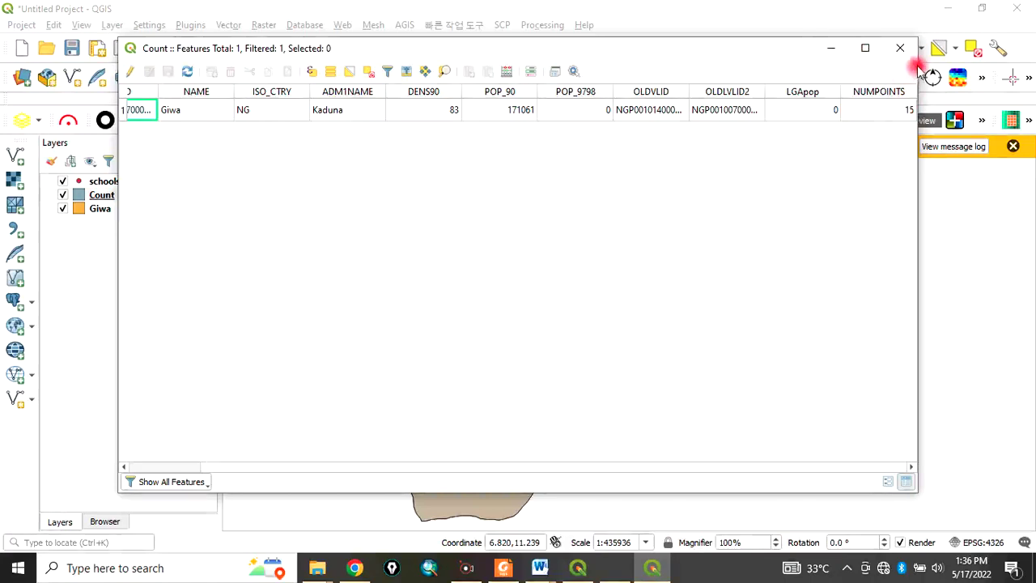
pyautogui.moveTo(534, 103); pyautogui.dragTo(411, 155)
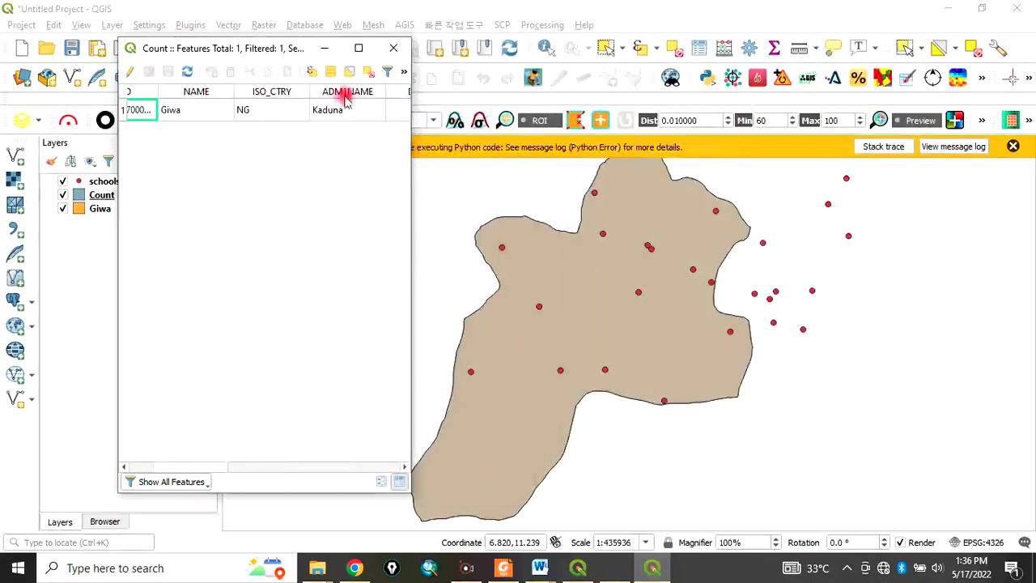
pyautogui.moveTo(240, 50); pyautogui.dragTo(152, 44)
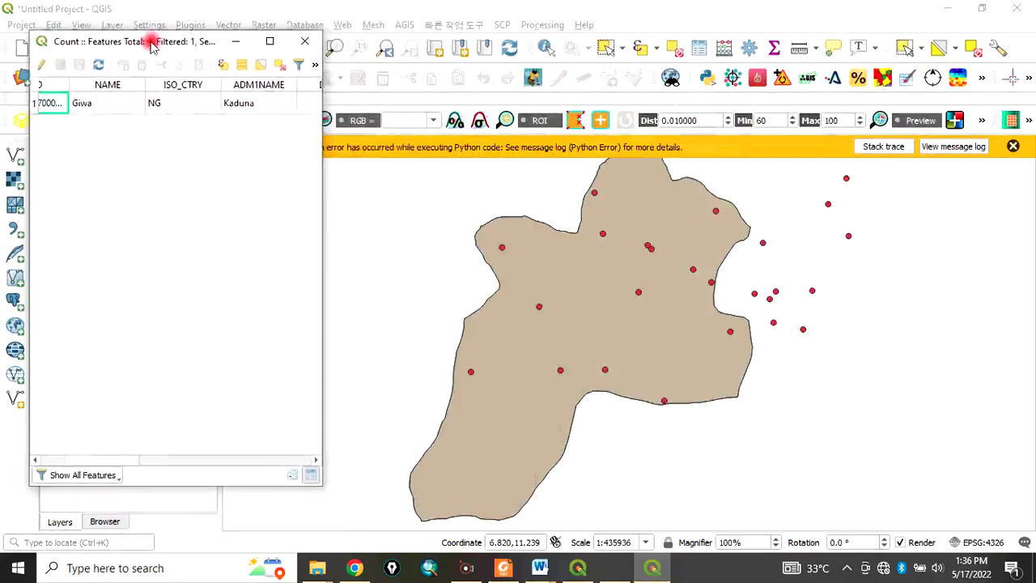
pyautogui.click(296, 464)
pyautogui.click(296, 463)
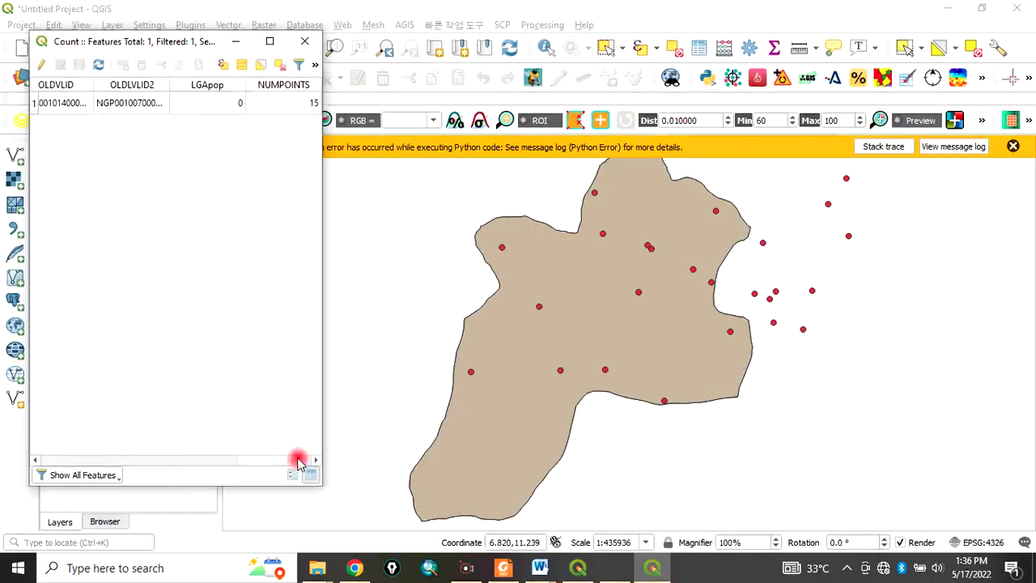